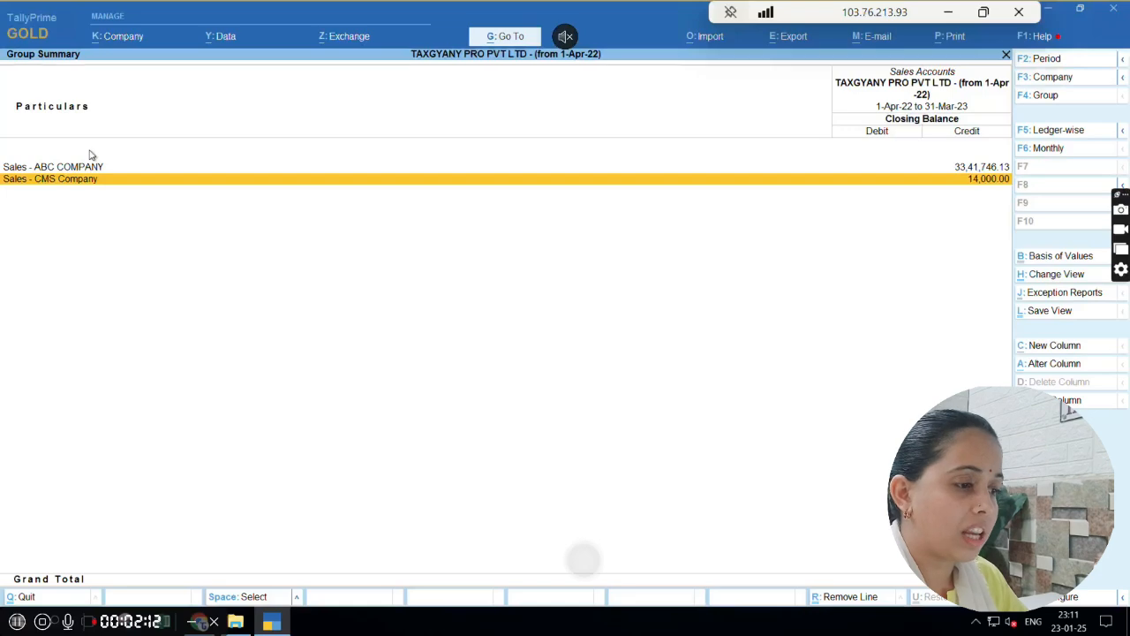
Open the first March sales voucher in the Sales - ABC COMPANY ledger
key("Up")
key("Return")
key("Return")
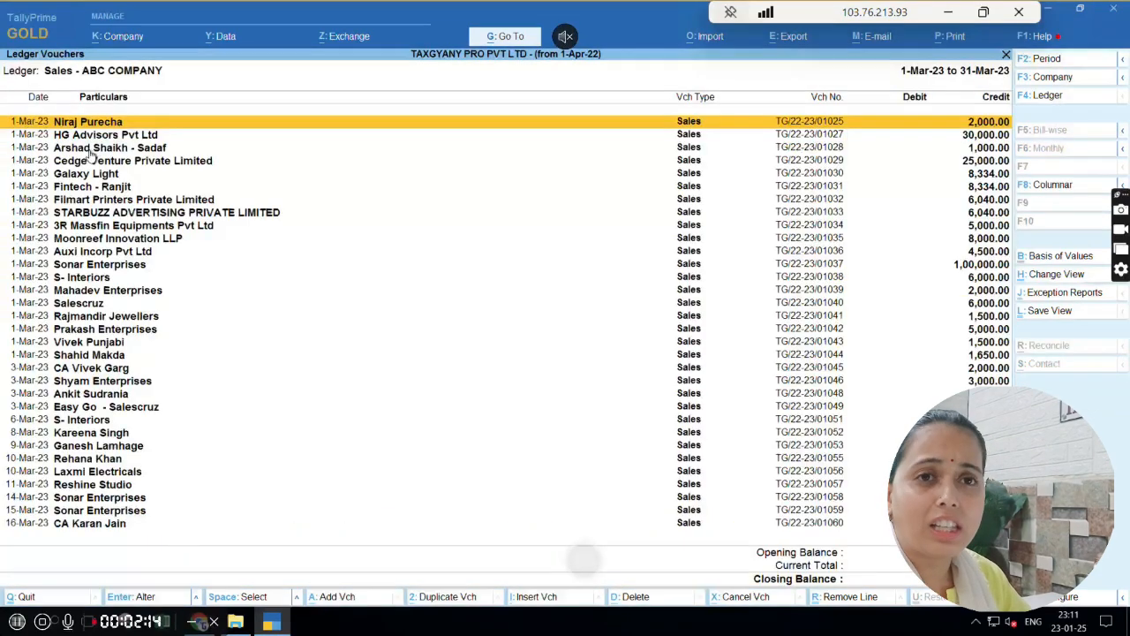
key("Return")
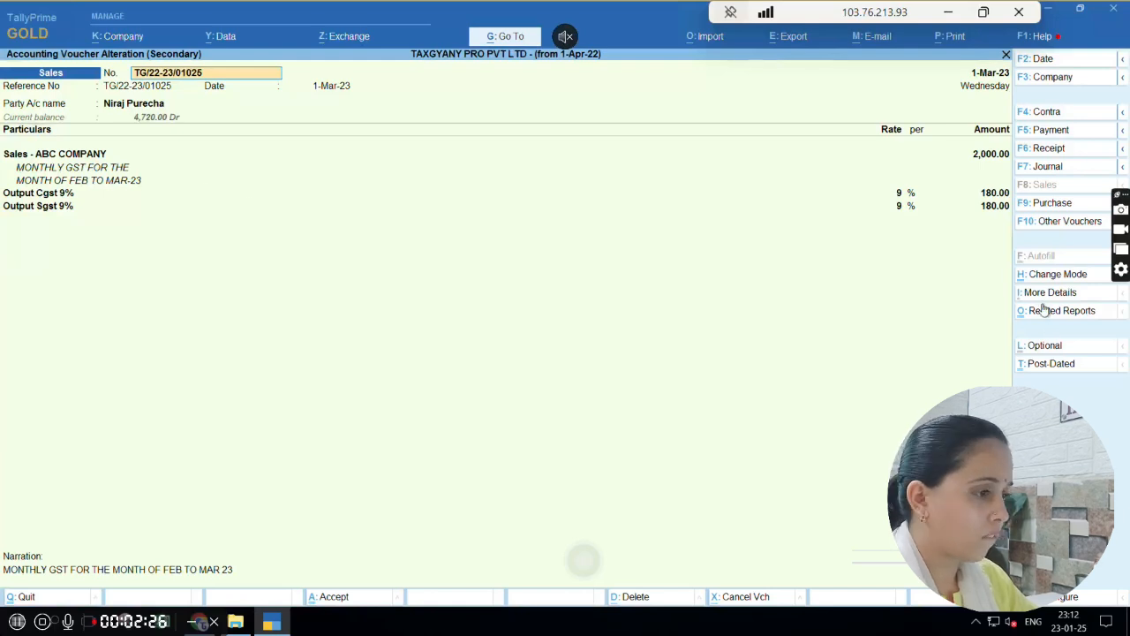
View the list of available voucher types from the open sales voucher, and return to the Sales Accounts group summary
left_click(1045, 227)
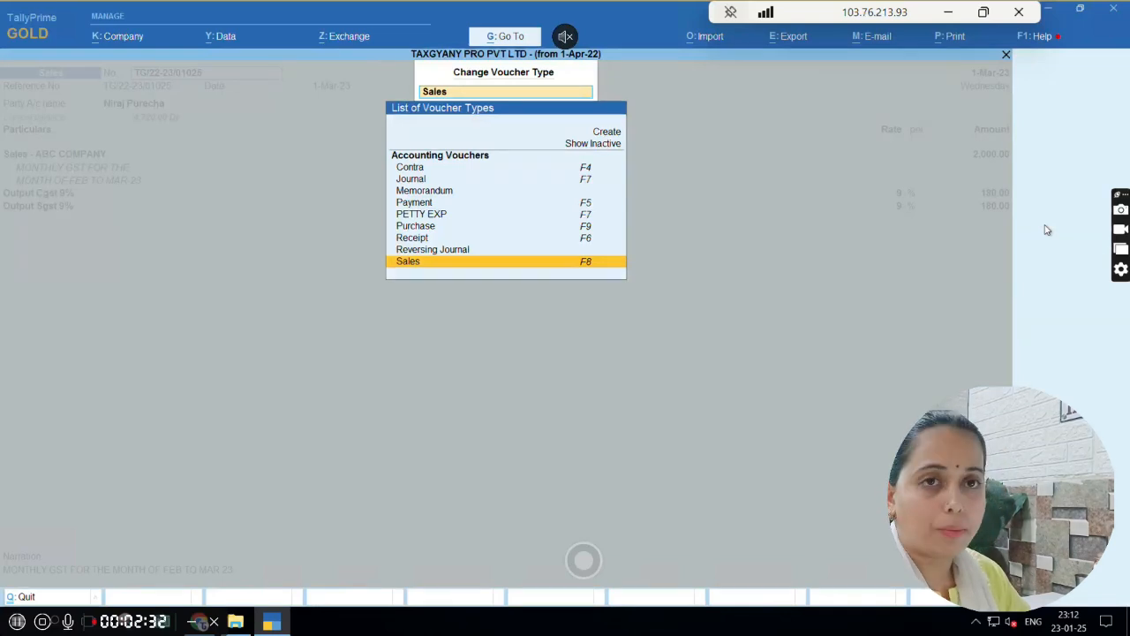
key("Escape")
key("Escape")
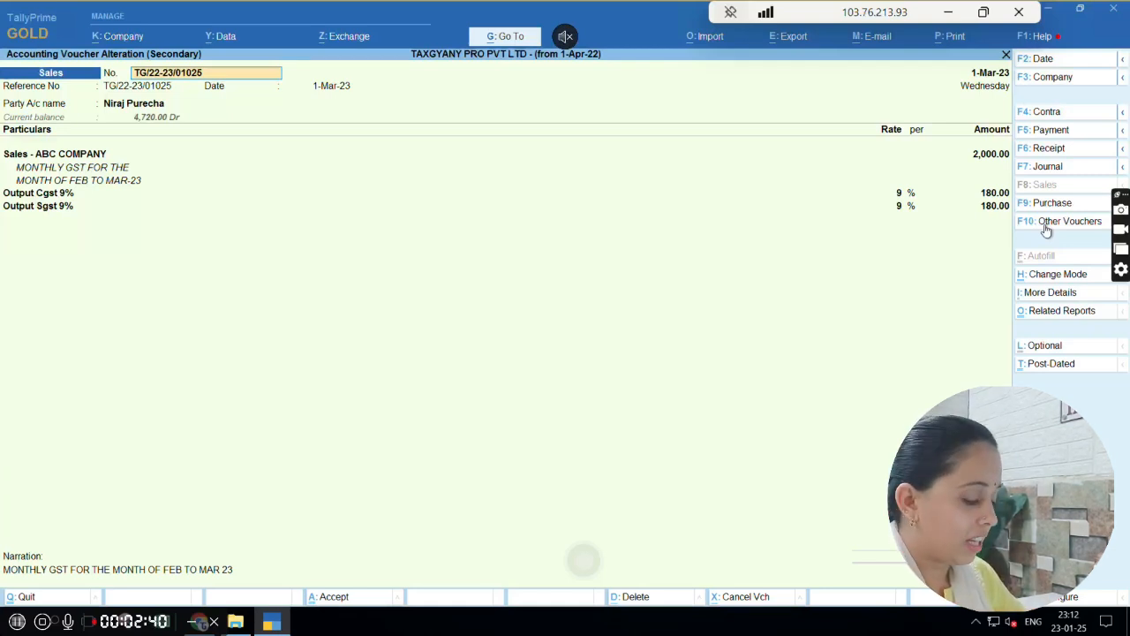
key("Escape")
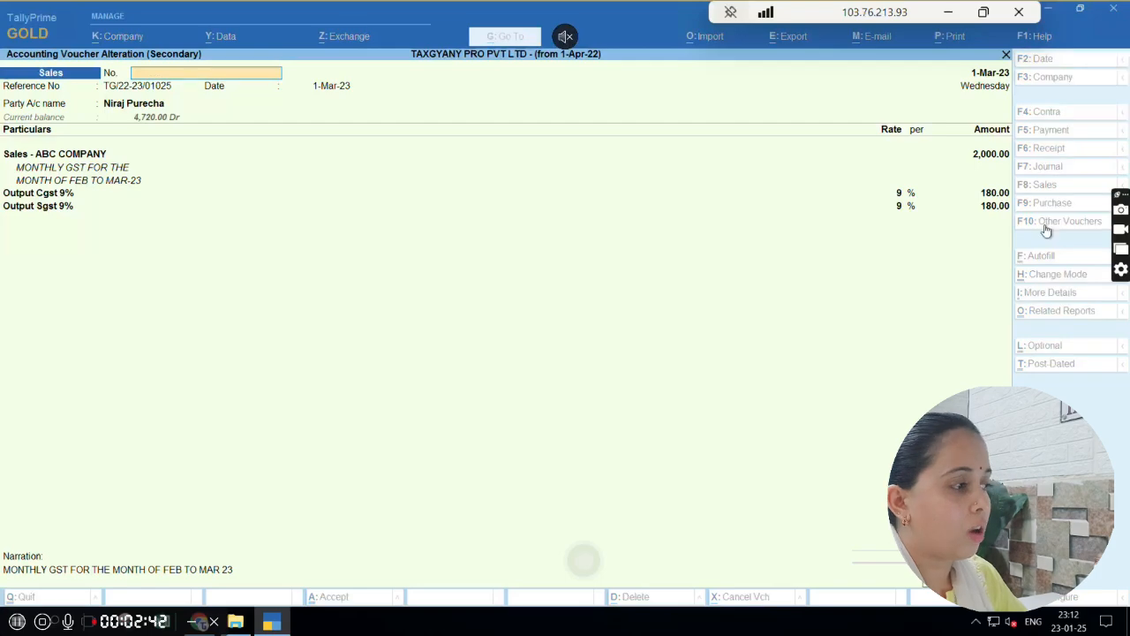
key("Escape")
key("Escape")
Open the March vouchers of the Sales - CMS Company ledger and go through the listed parties
key("Down")
key("Return")
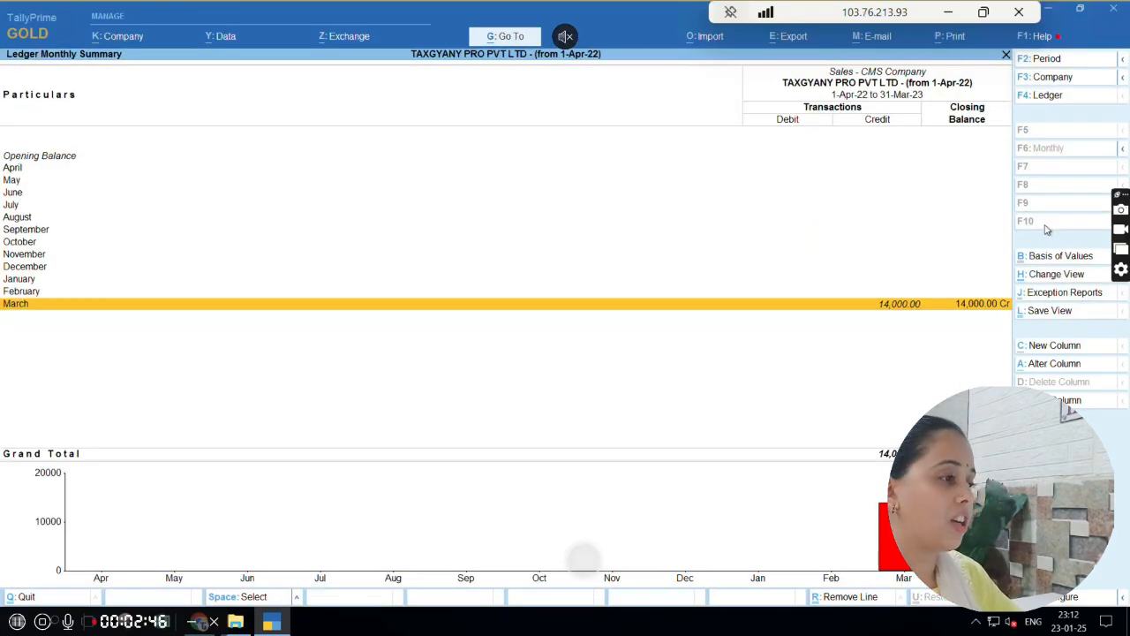
key("Return")
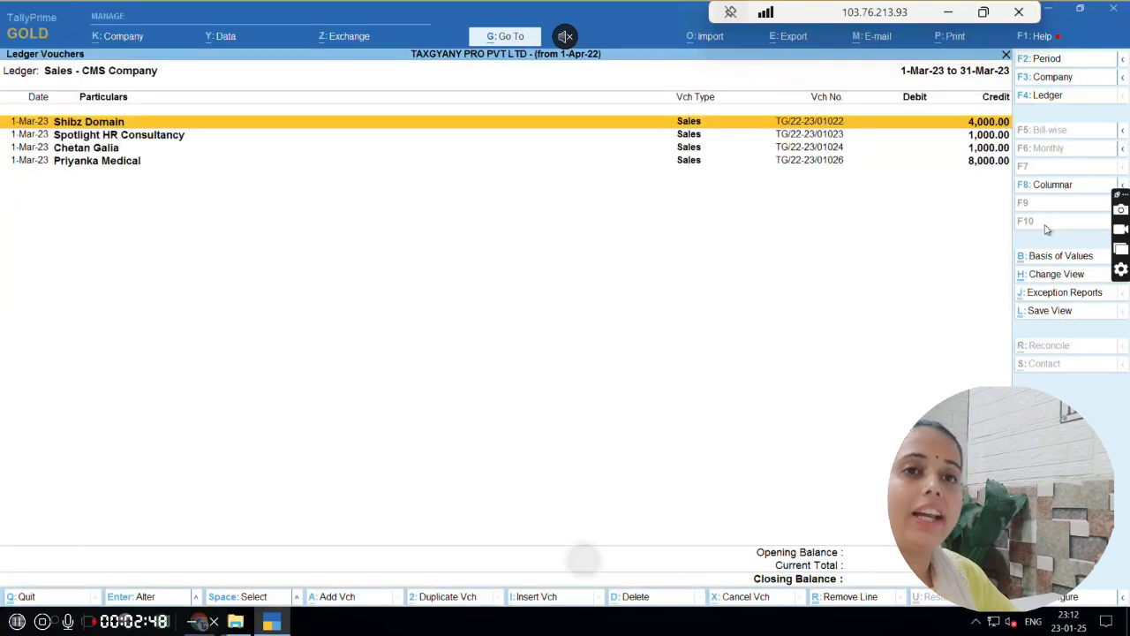
key("Down")
key("Down")
key("Down")
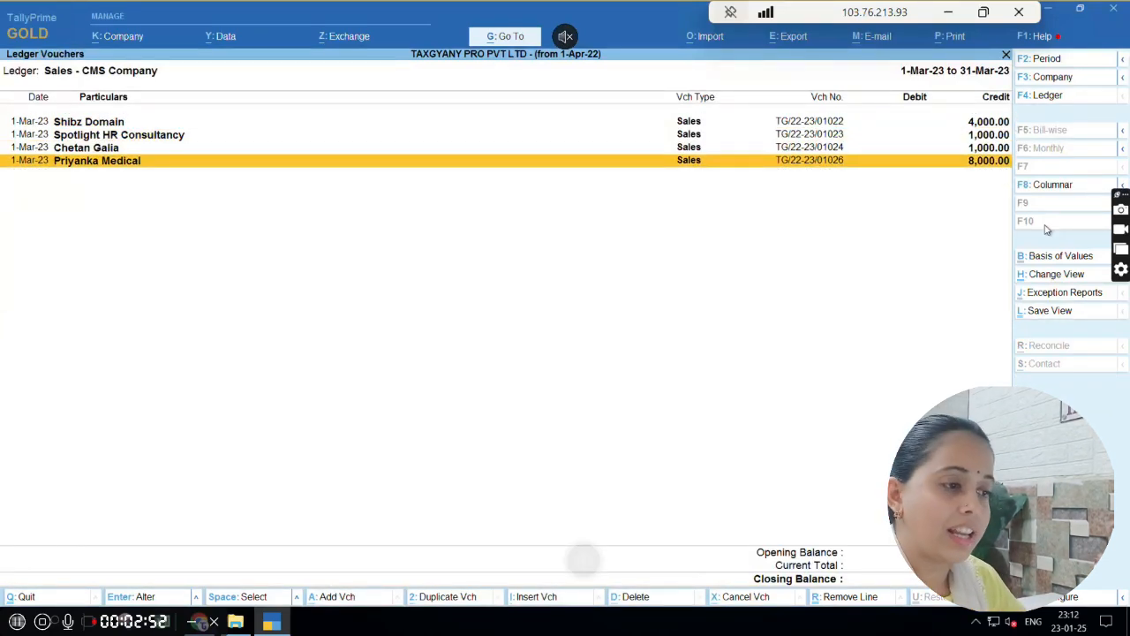
Return to the Sales Accounts group summary and compare the ABC COMPANY and CMS Company sales ledgers
key("Escape")
key("Escape")
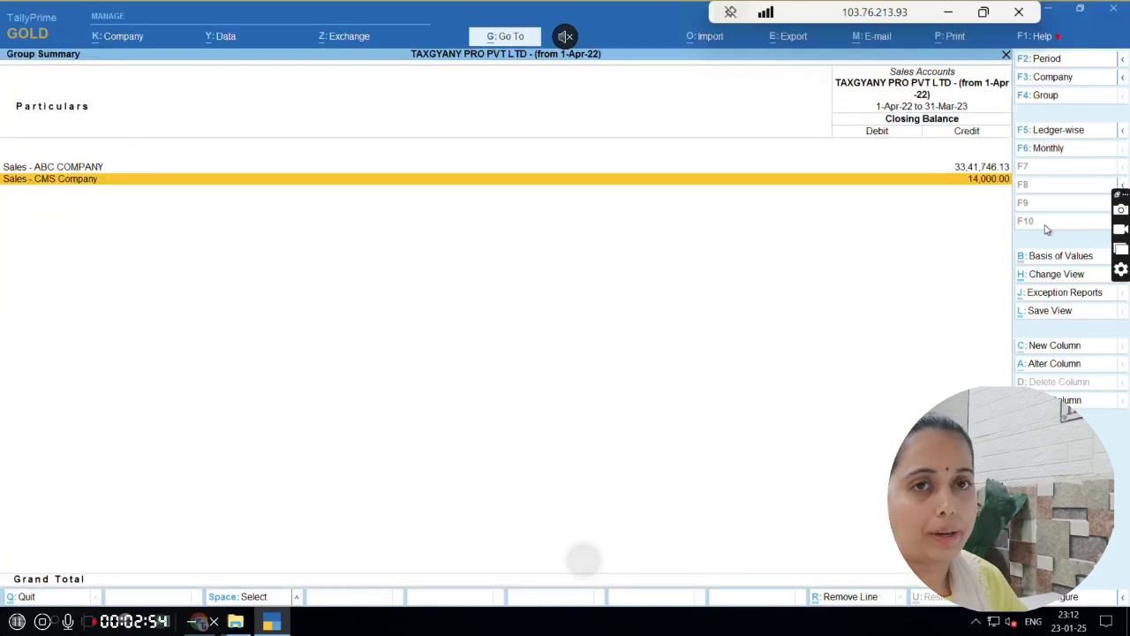
key("Up")
key("Down")
key("Up")
key("Down")
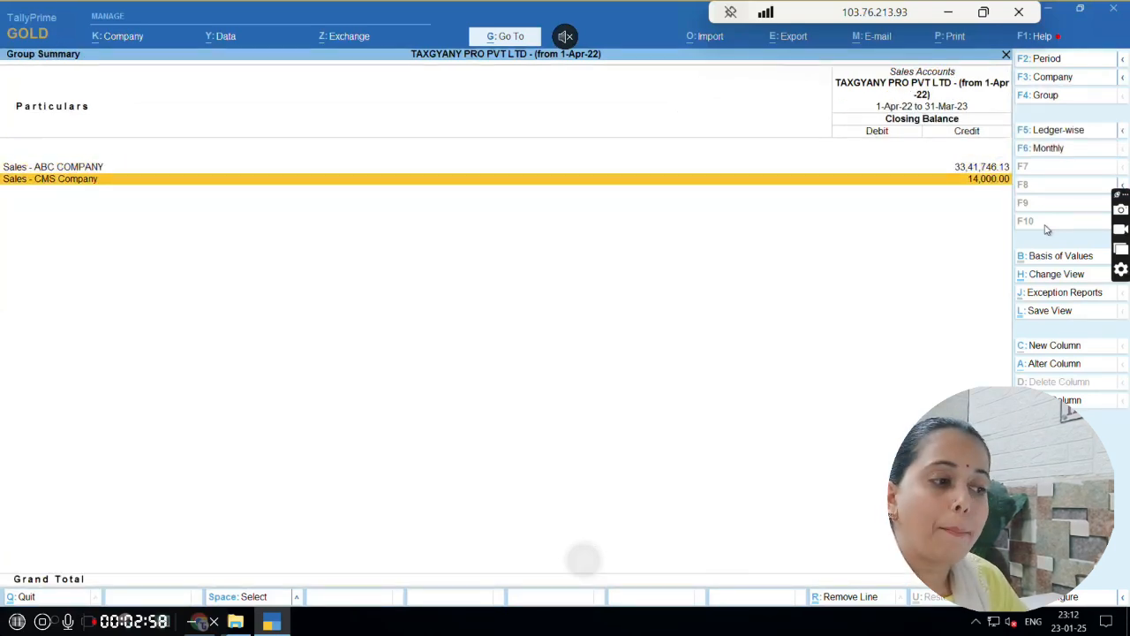
key("Up")
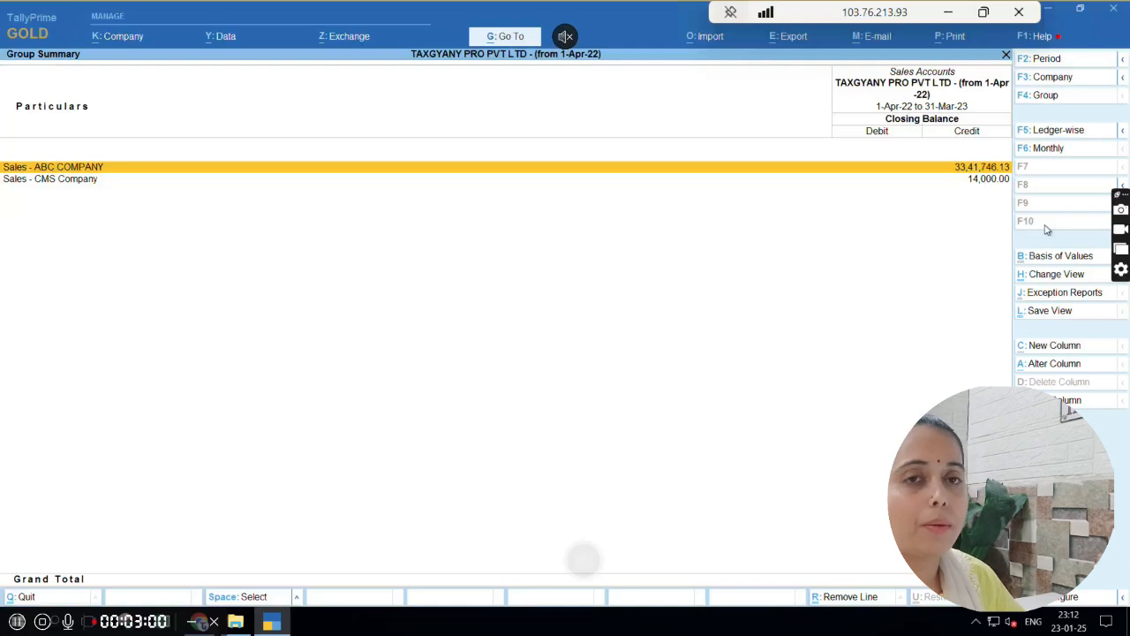
key("Down")
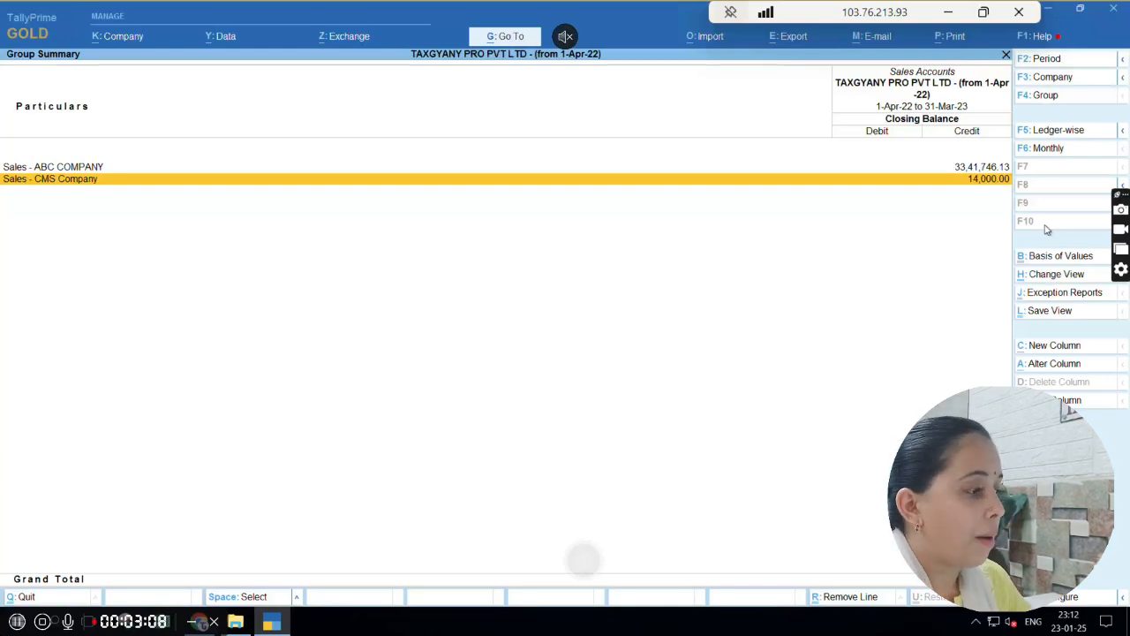
Inspect the first March voucher of the Sales - CMS Company ledger up to its party account, and quit without saving
key("Return")
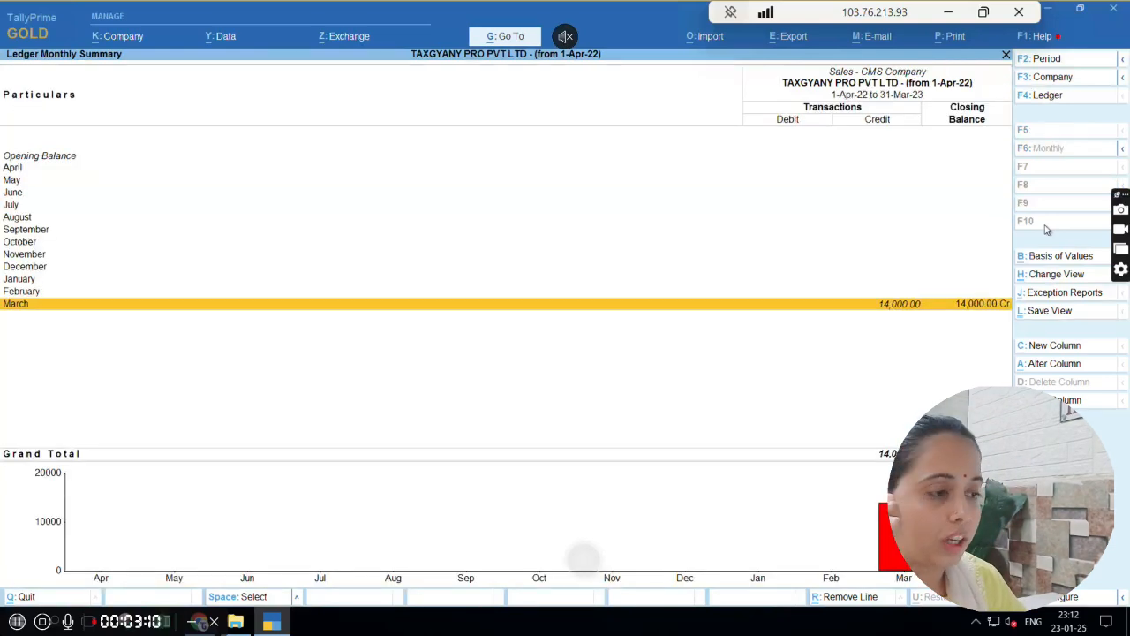
key("Return")
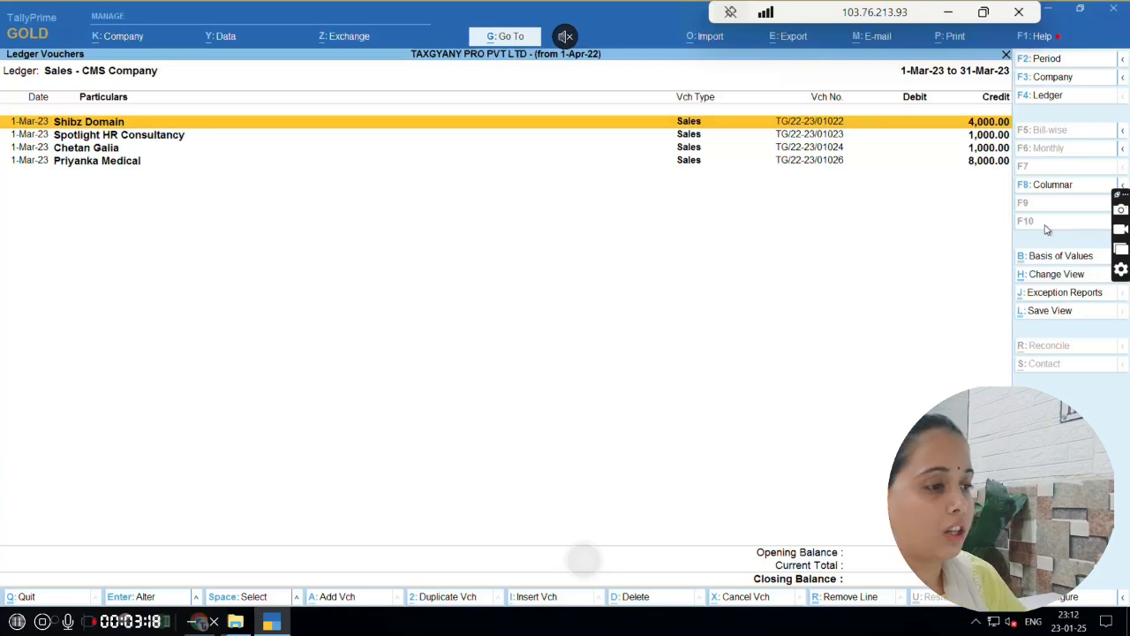
key("Return")
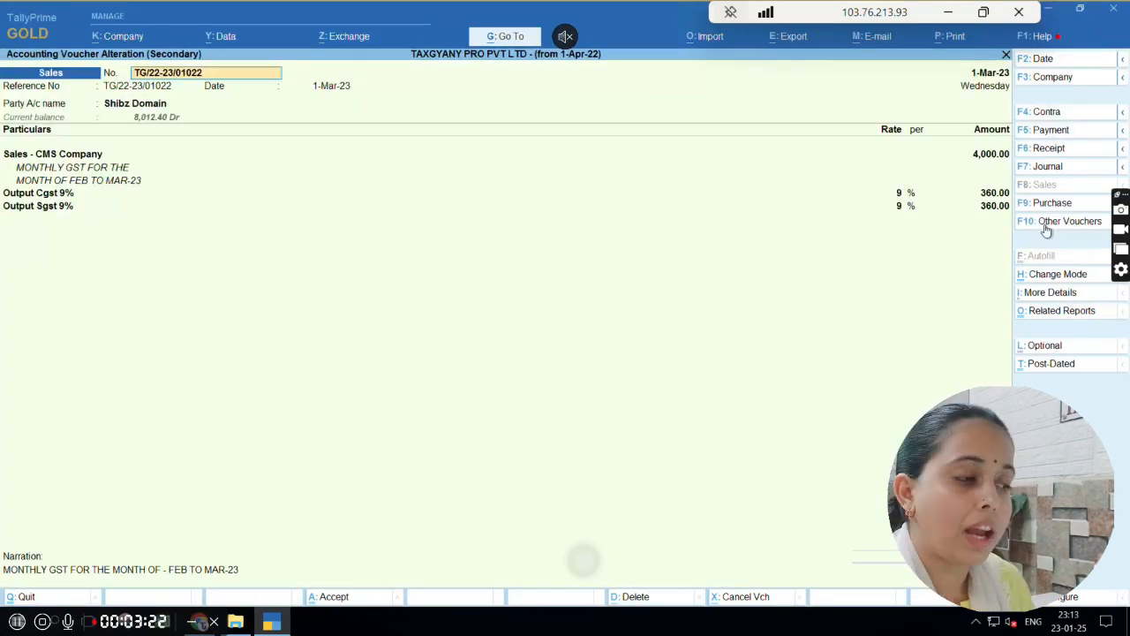
key("Return")
key("Return")
key("Return")
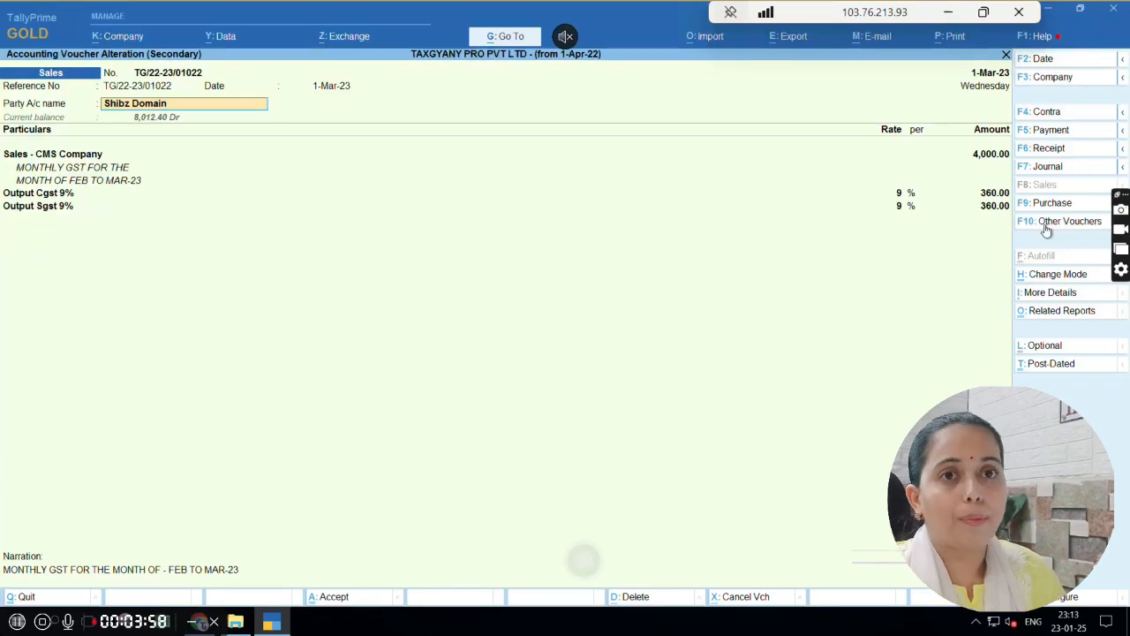
key("Escape")
key("Escape")
key("Return")
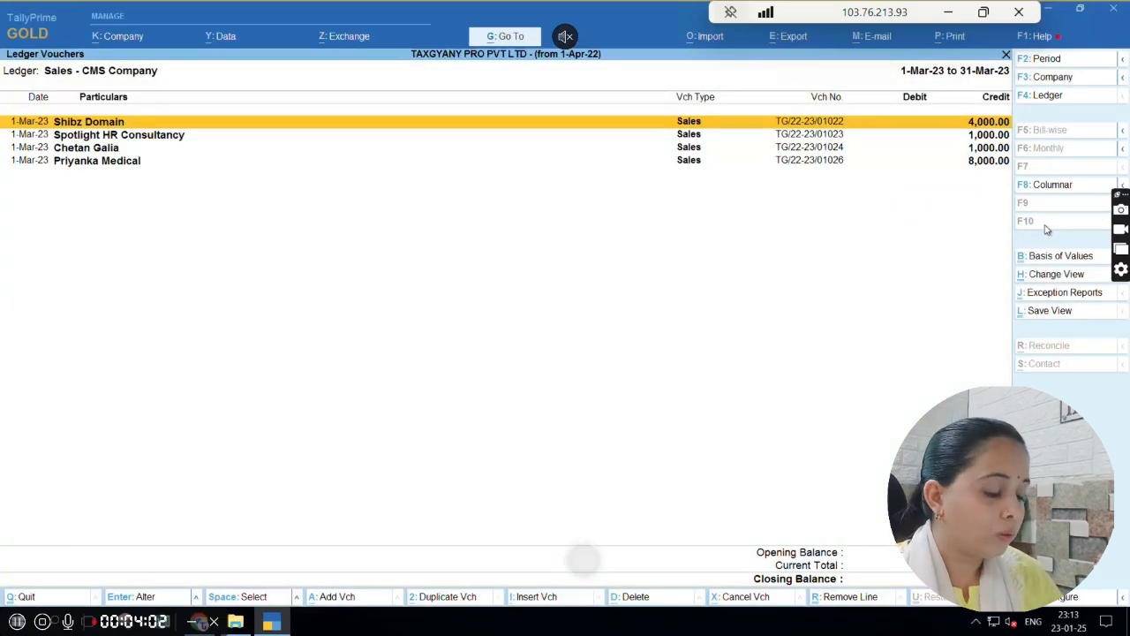
Go back from the CMS Company March voucher list to the Sales Accounts group summary
key("Down")
key("Up")
key("Down")
key("Up")
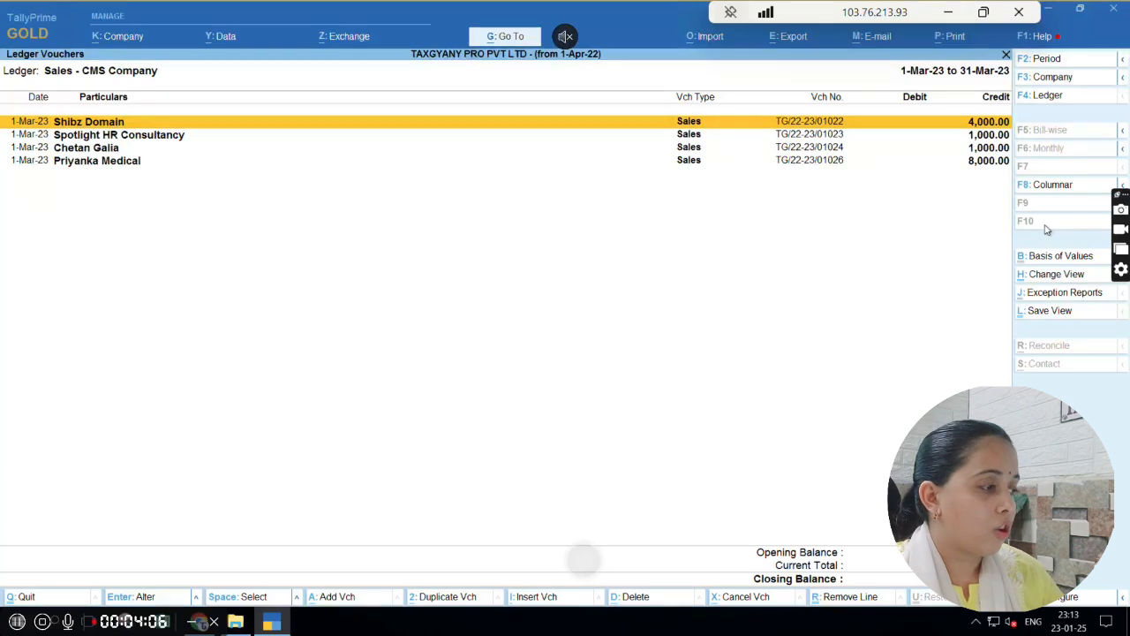
key("Escape")
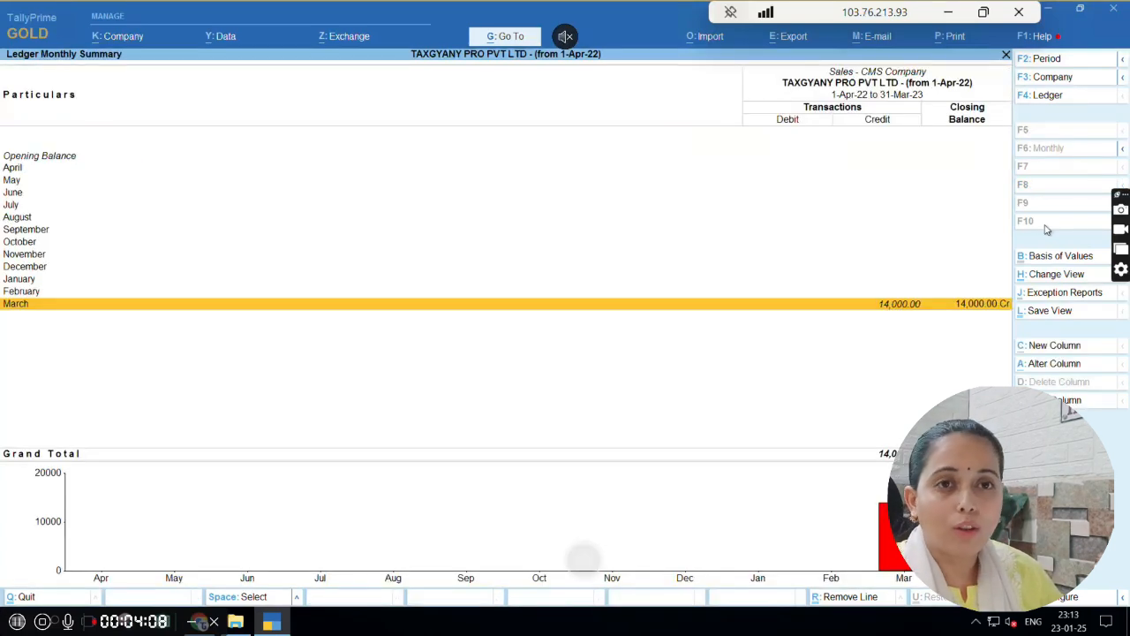
key("Escape")
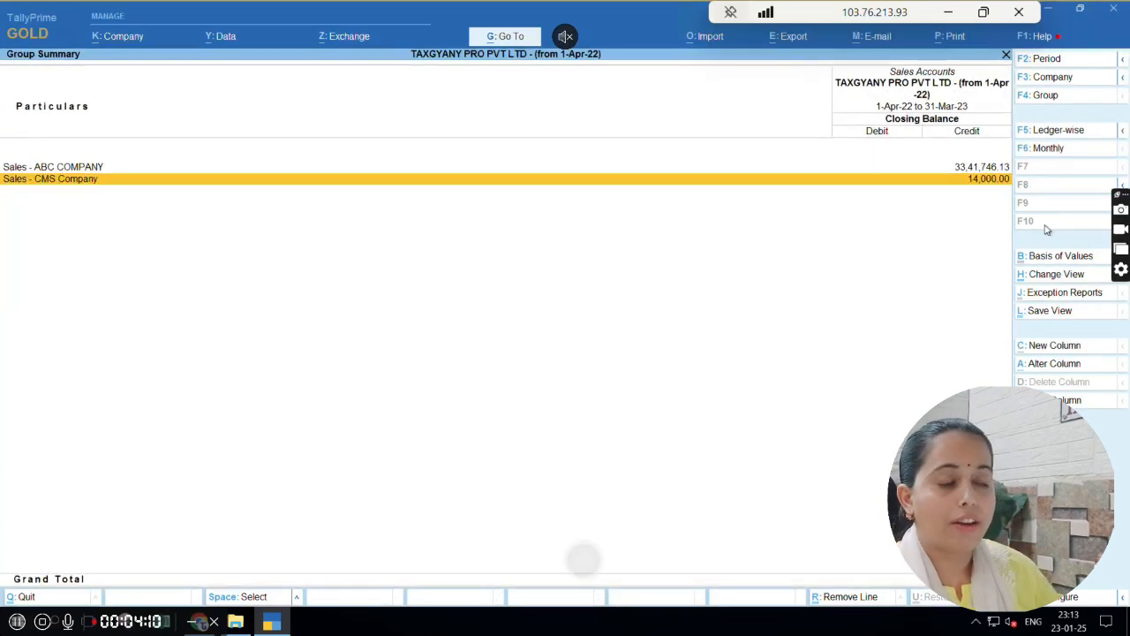
Open the February vouchers of the Sales - ABC COMPANY ledger from its monthly summary
key("Up")
key("Down")
key("Up")
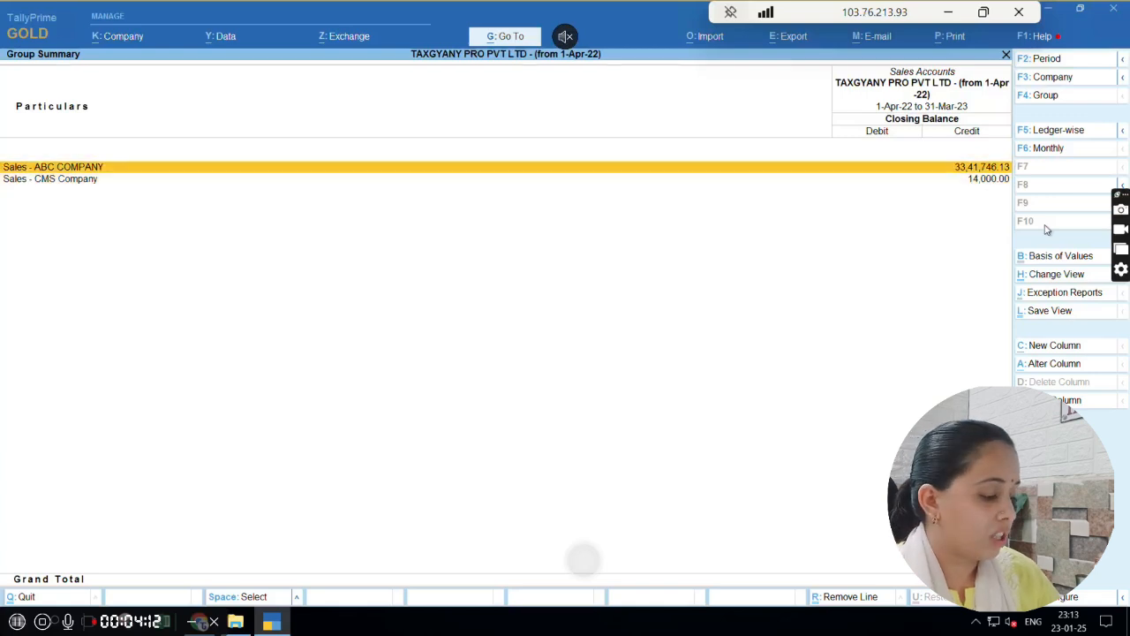
key("Down")
key("Up")
key("Down")
key("Up")
key("Return")
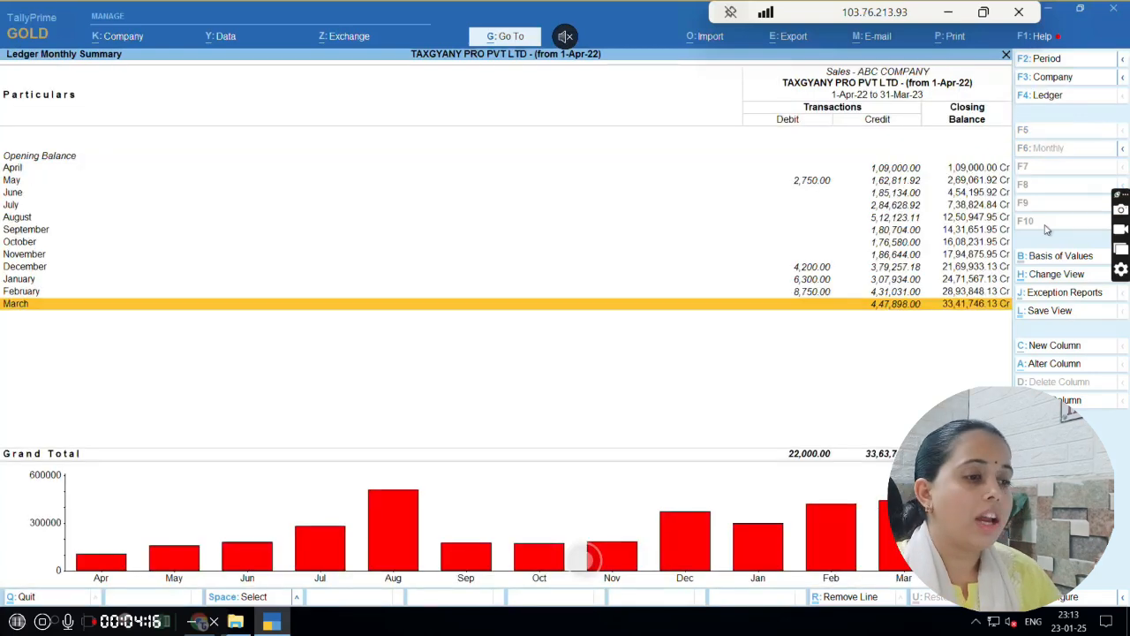
key("Up")
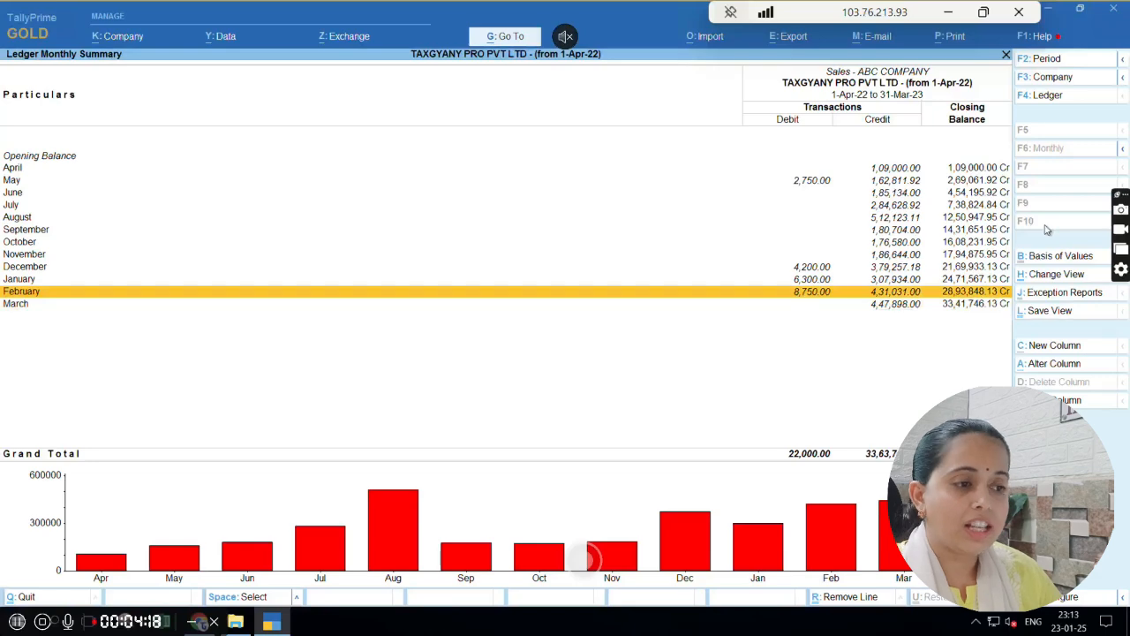
key("Return")
Leave the ABC COMPANY sales ledger and return to the Profit & Loss A/c
key("Escape")
key("Escape")
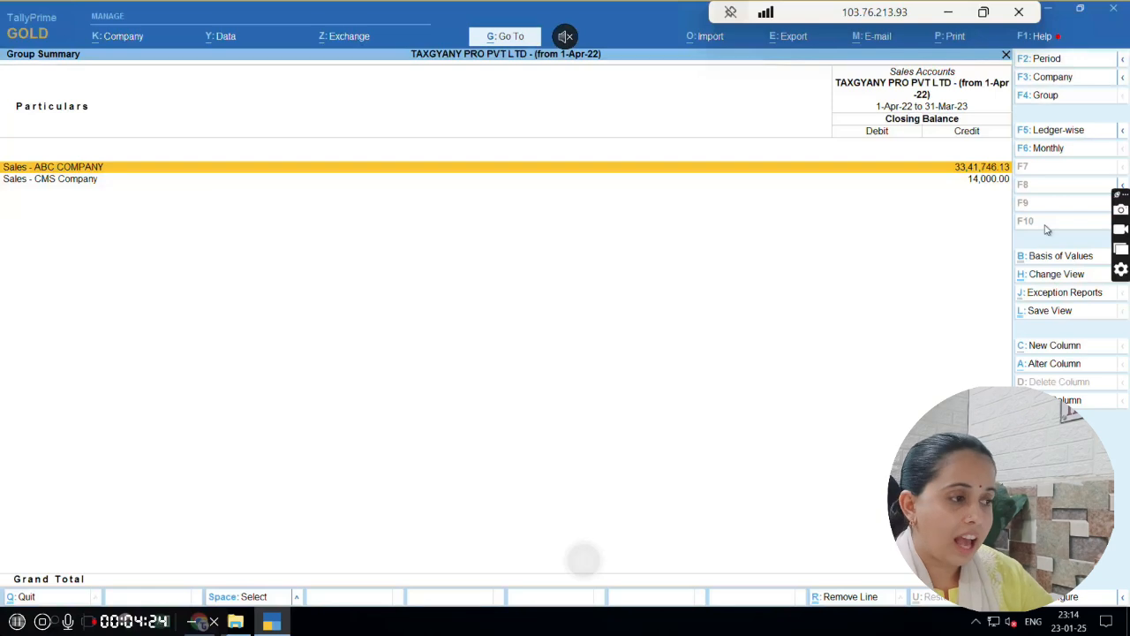
key("Escape")
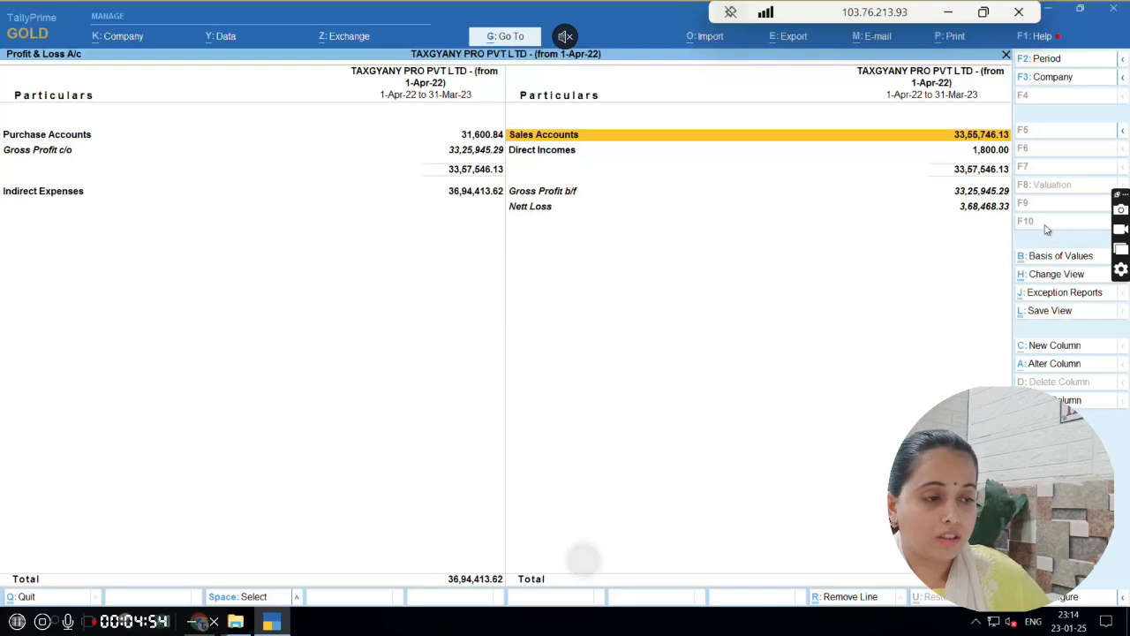
Examine the Indirect Expenses and Gross Profit b/f lines of the Profit & Loss A/c, and return to Sales Accounts
key("Left")
key("Down")
key("Down")
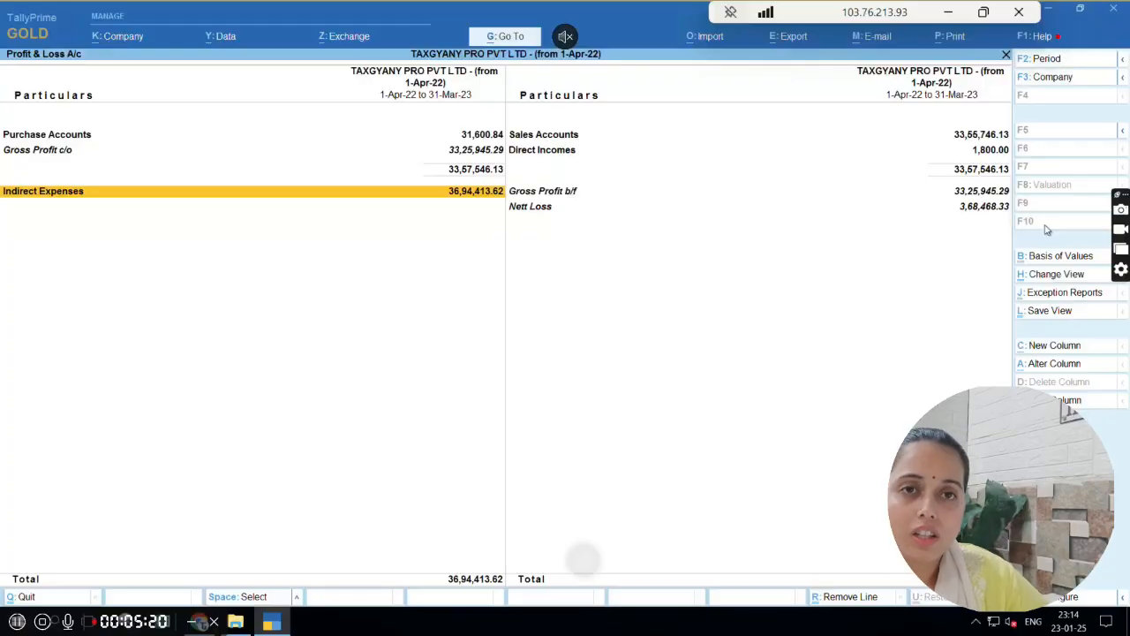
key("Right")
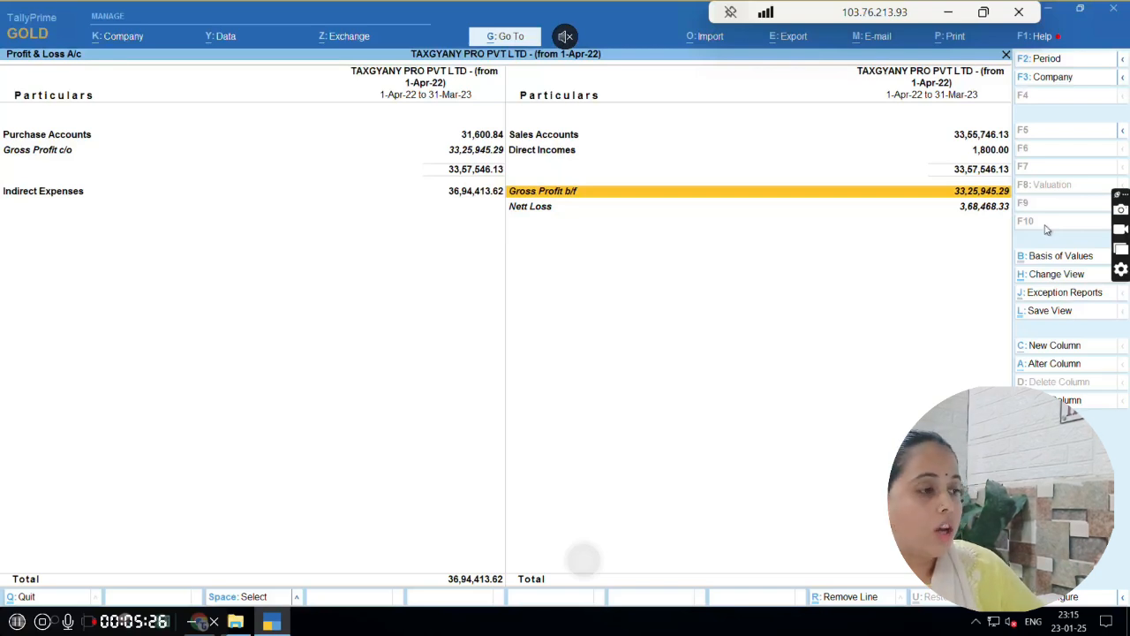
key("Up")
key("Up")
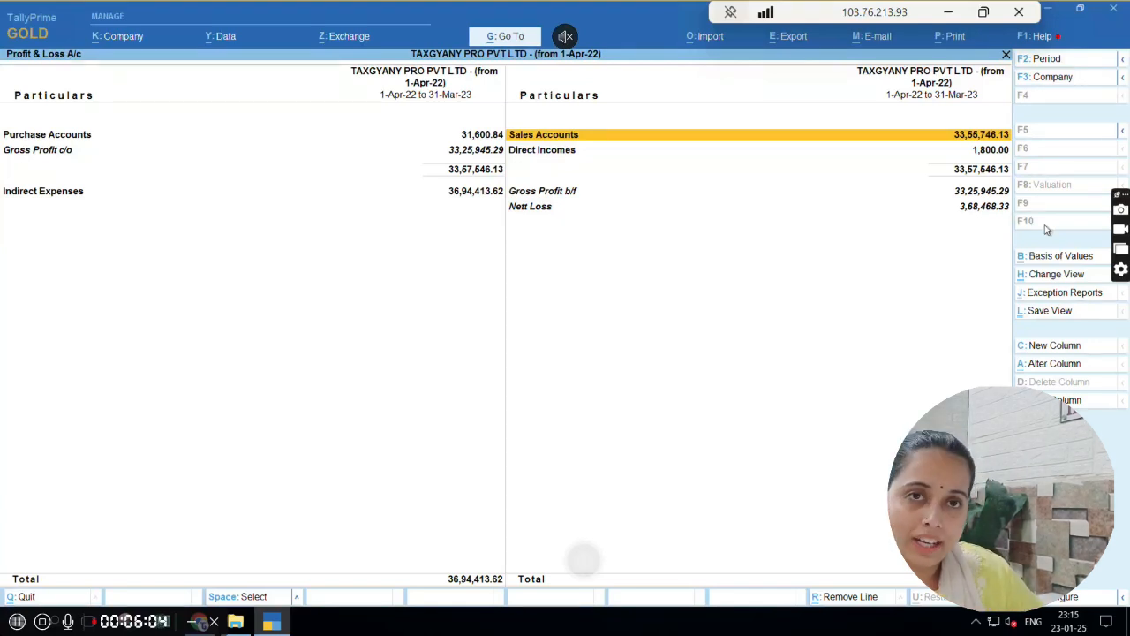
Compare the Sales Accounts and Direct Incomes lines on the income side of the Profit & Loss A/c
key("Down")
key("Up")
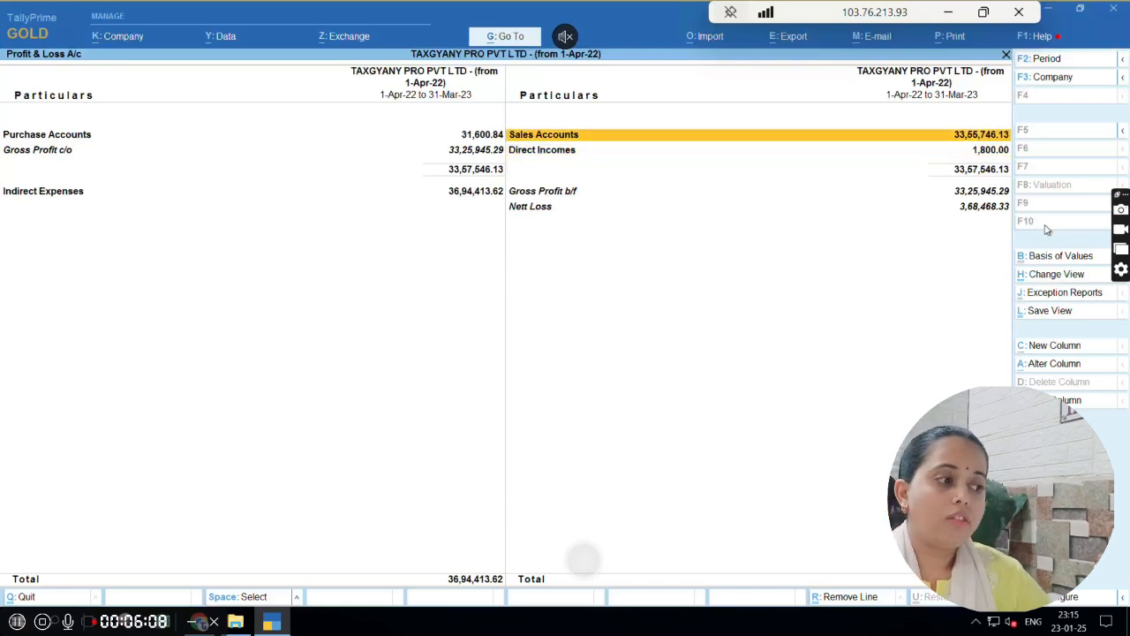
key("Down")
key("Up")
key("Down")
key("Down")
key("Up")
key("Down")
key("Up")
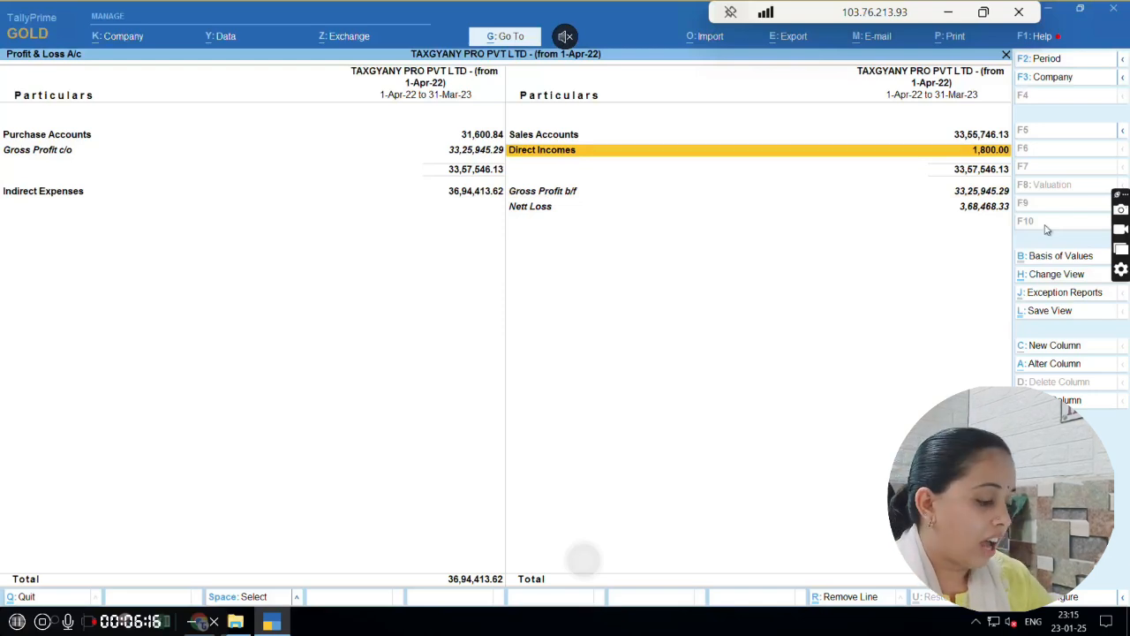
key("Up")
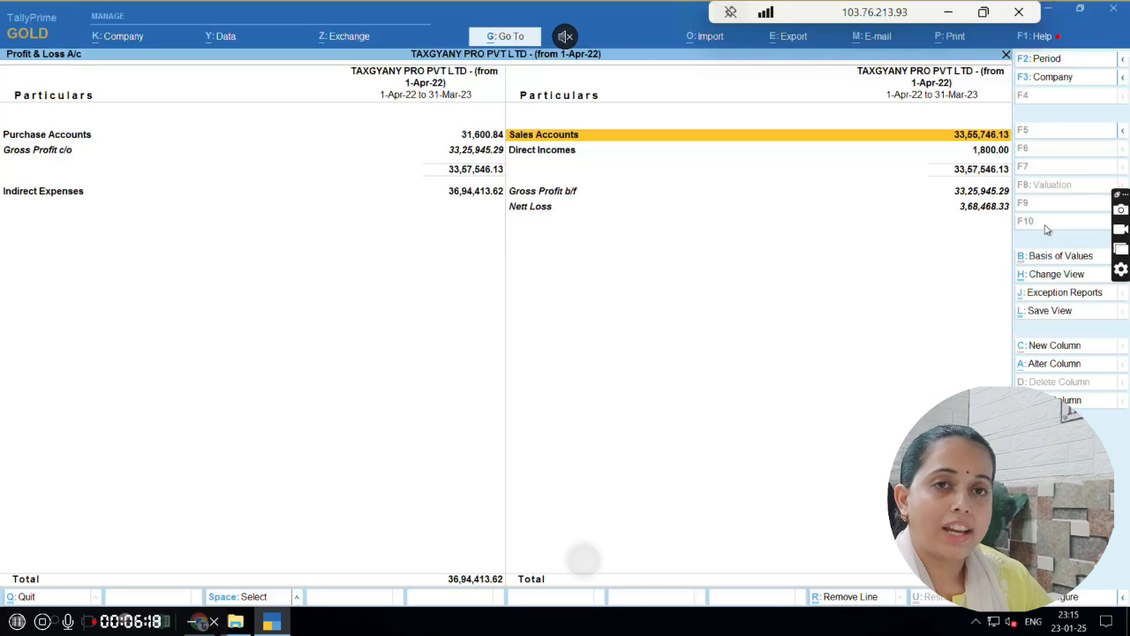
Open the Sales Accounts group from the Profit & Loss A/c and review its ABC COMPANY and CMS Company ledgers
key("Return")
key("Down")
key("Up")
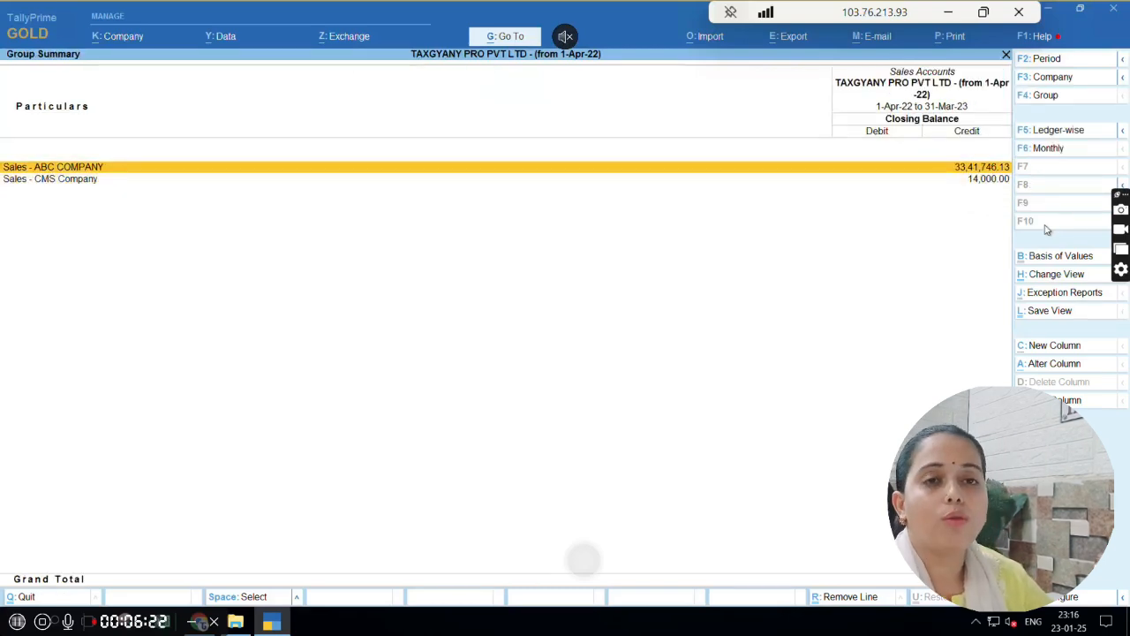
key("Down")
key("Up")
key("Down")
key("Up")
key("Down")
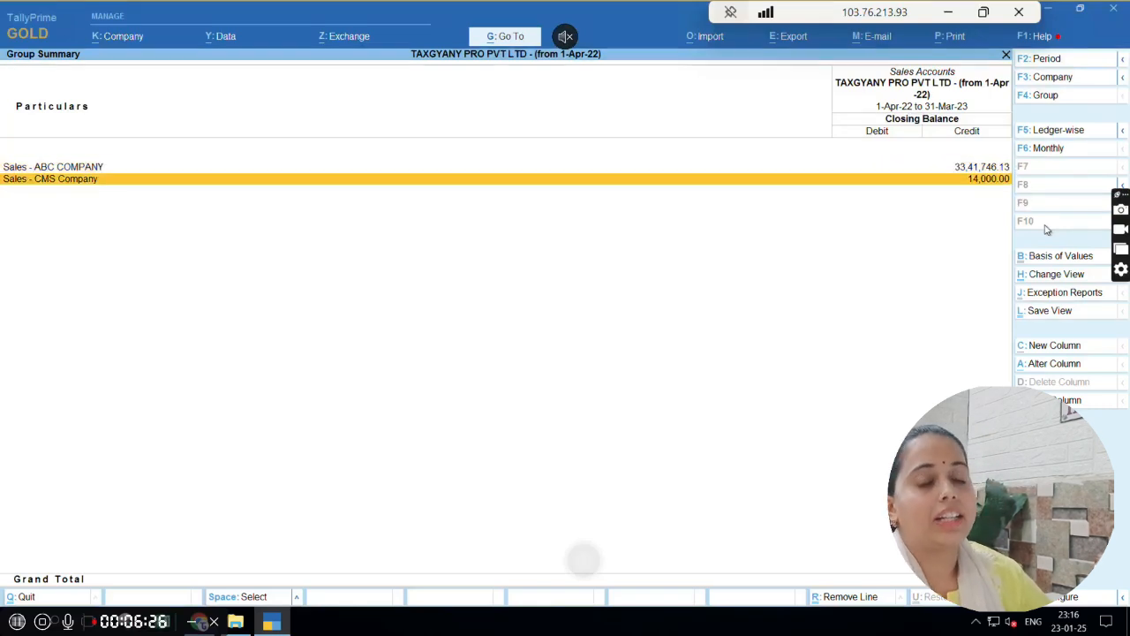
key("Escape")
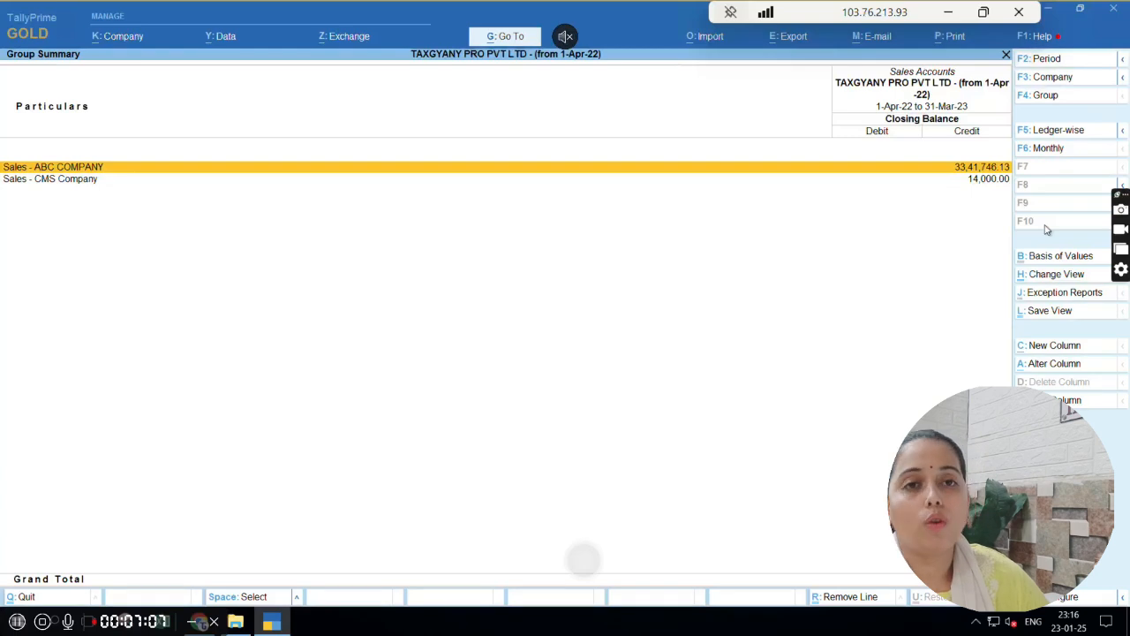
key("Down")
key("Up")
key("Down")
key("Up")
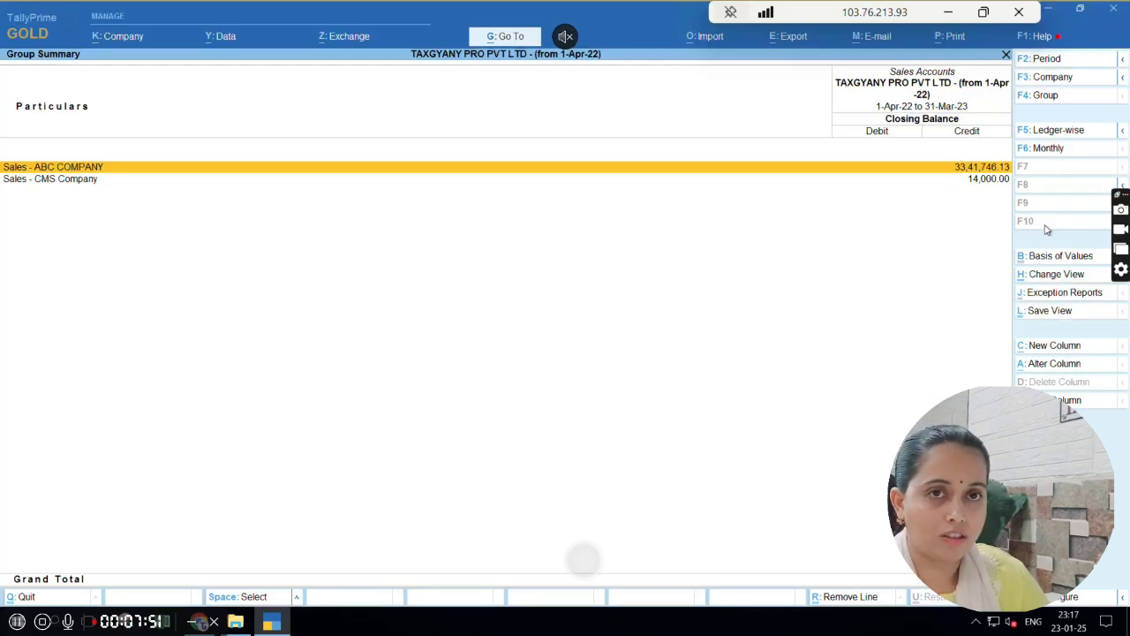
key("Down")
key("Up")
key("Down")
key("Up")
key("Down")
key("Up")
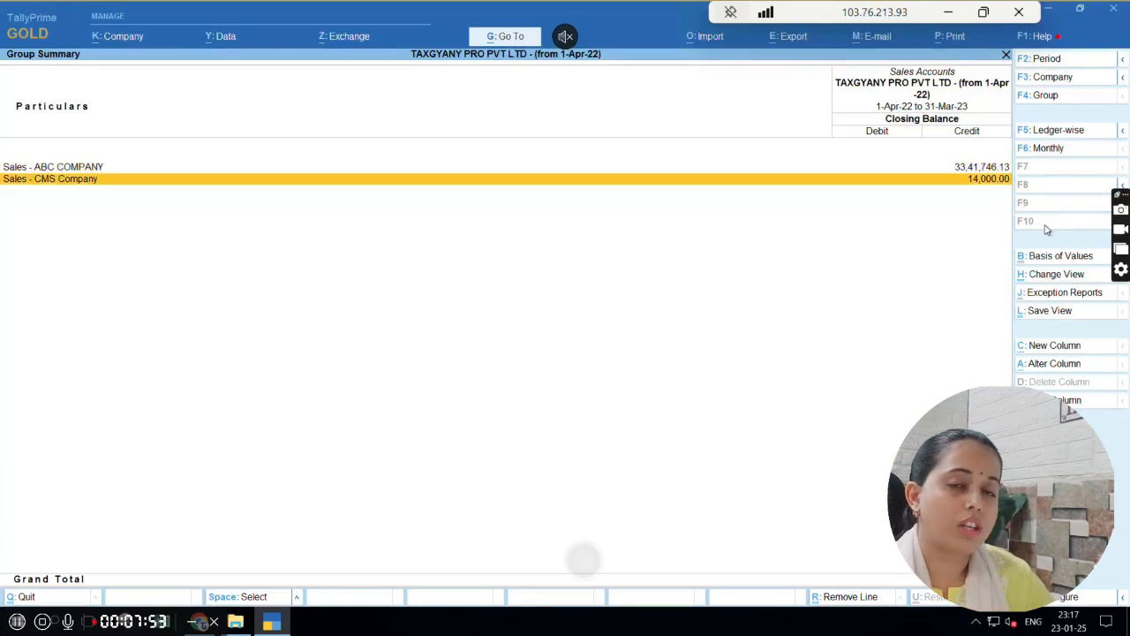
key("Down")
key("Up")
key("Down")
key("Up")
key("Down")
key("Up")
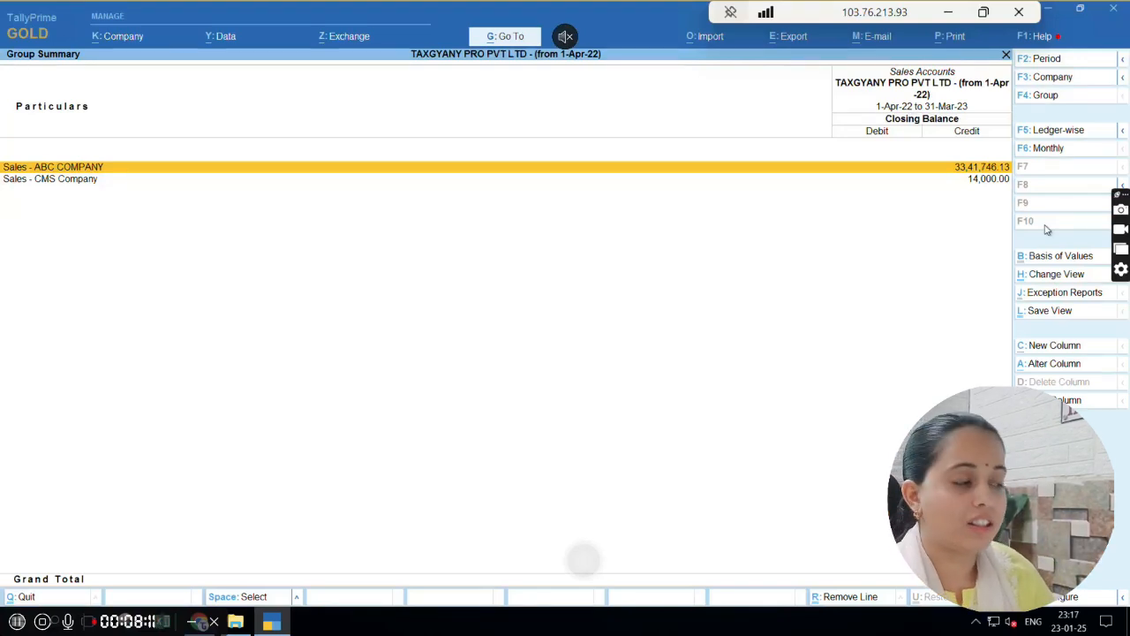
key("Down")
key("Up")
key("Down")
key("Up")
key("Down")
key("Up")
key("Down")
key("Up")
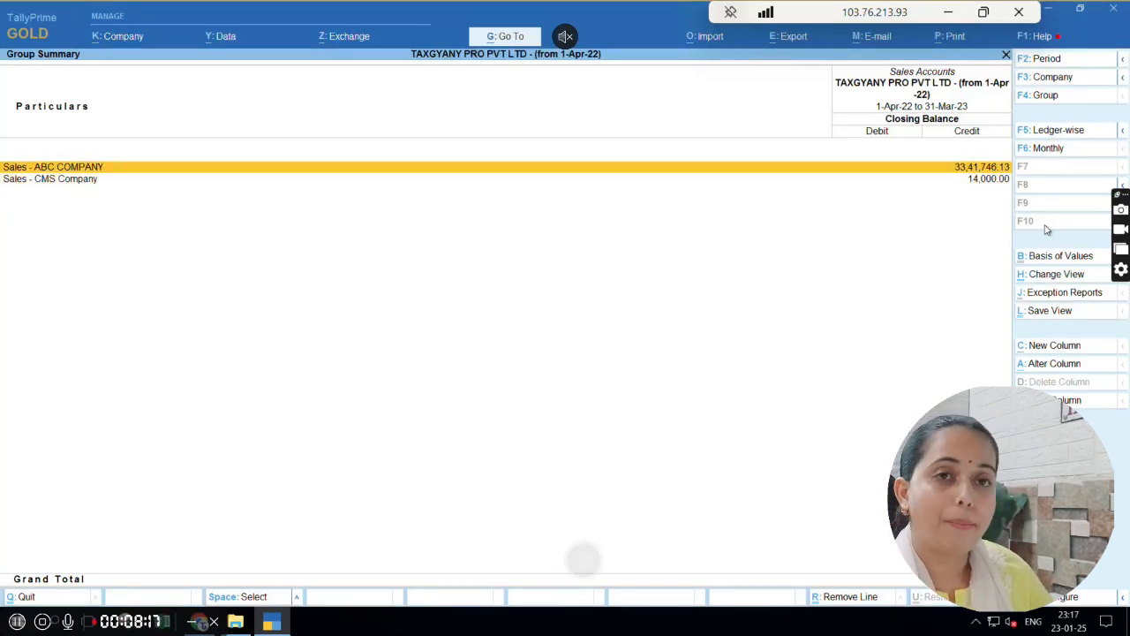
key("Down")
key("Up")
key("Down")
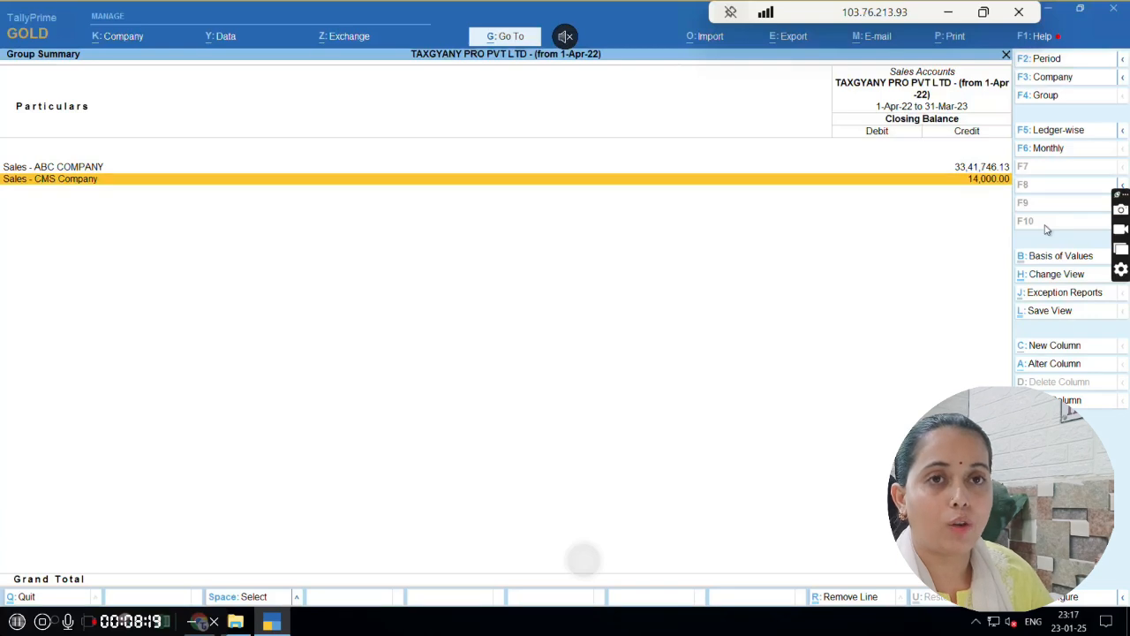
key("Up")
key("Down")
key("Up")
key("Down")
key("Up")
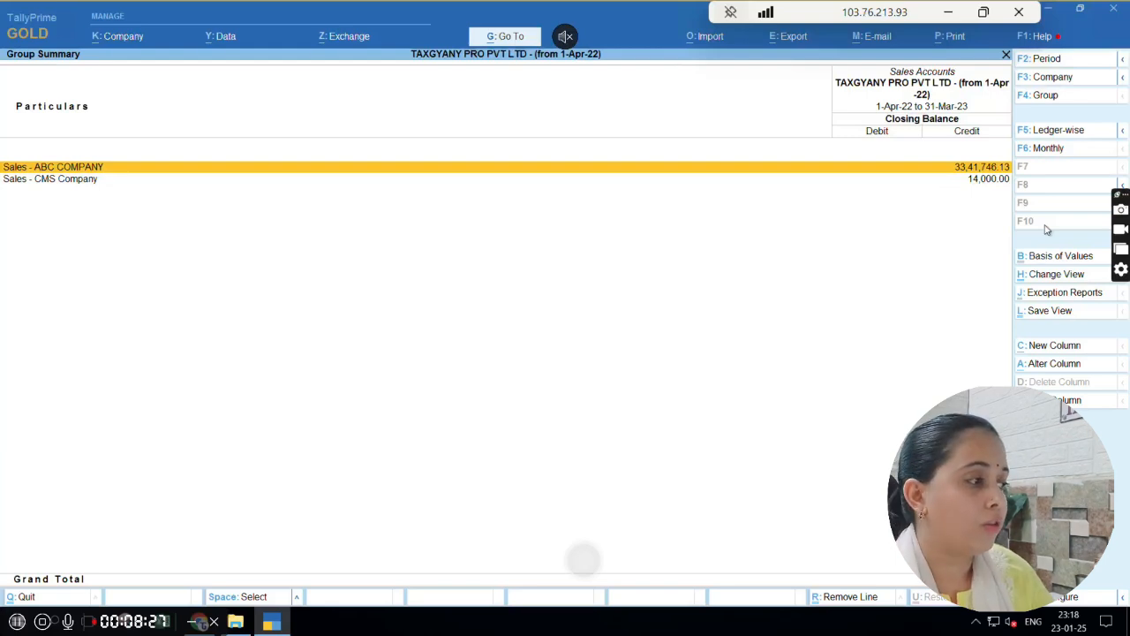
key("Down")
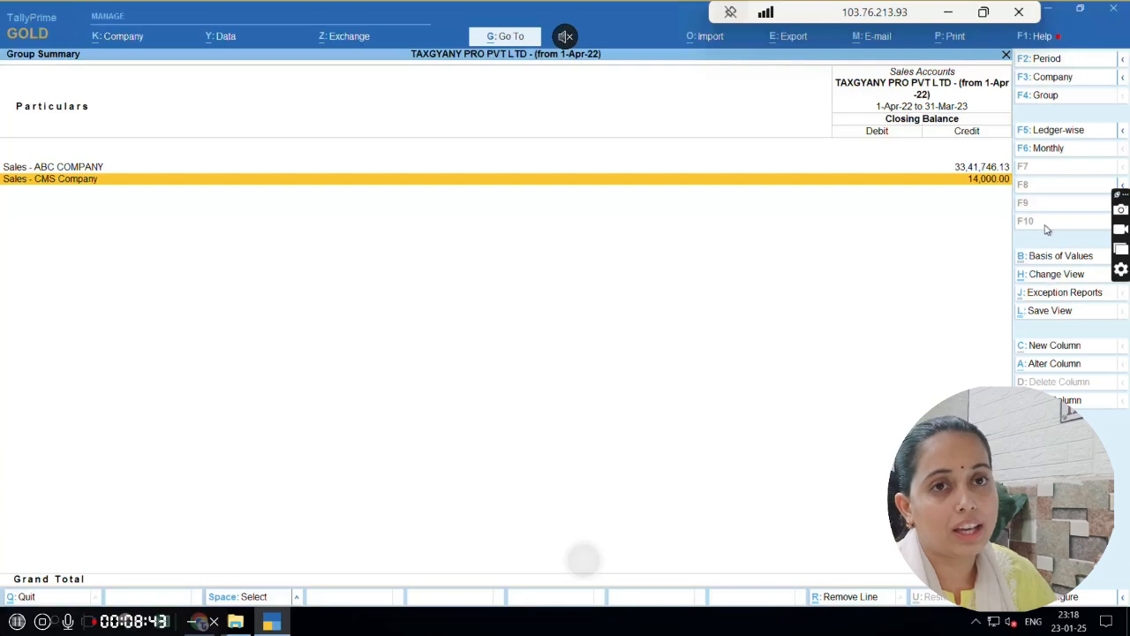
key("Up")
key("Down")
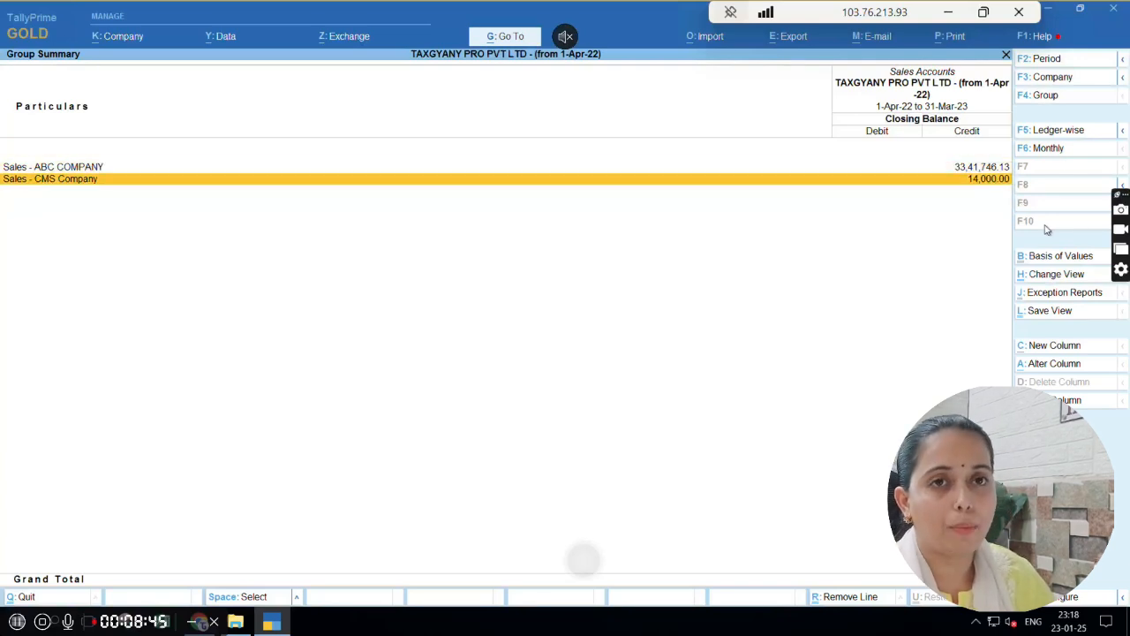
key("Up")
key("Down")
key("Up")
key("Down")
key("Up")
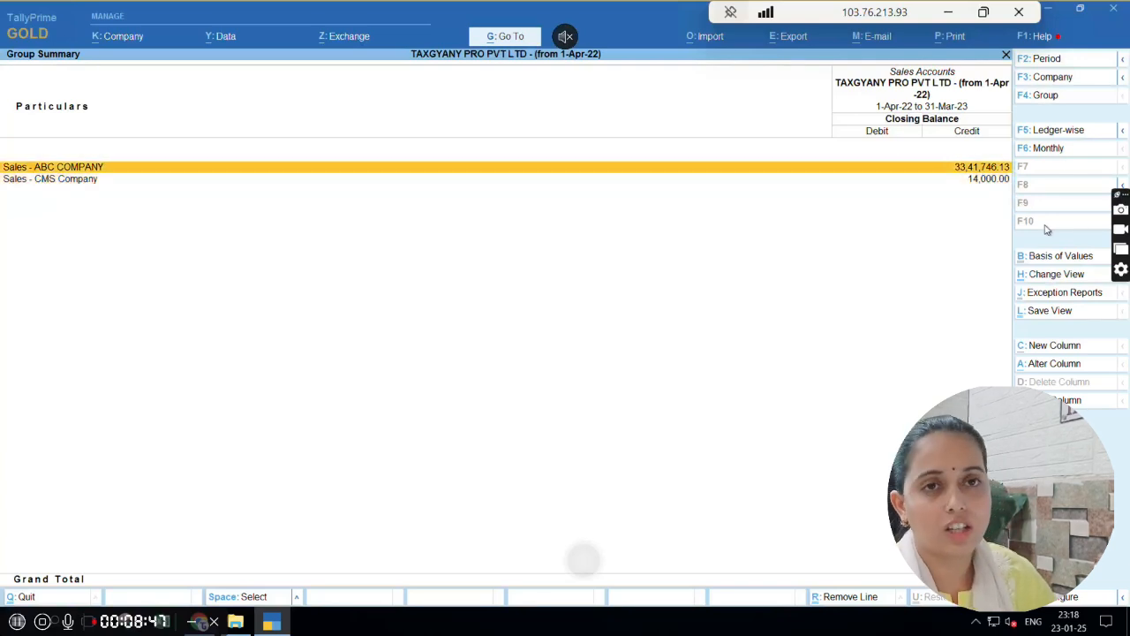